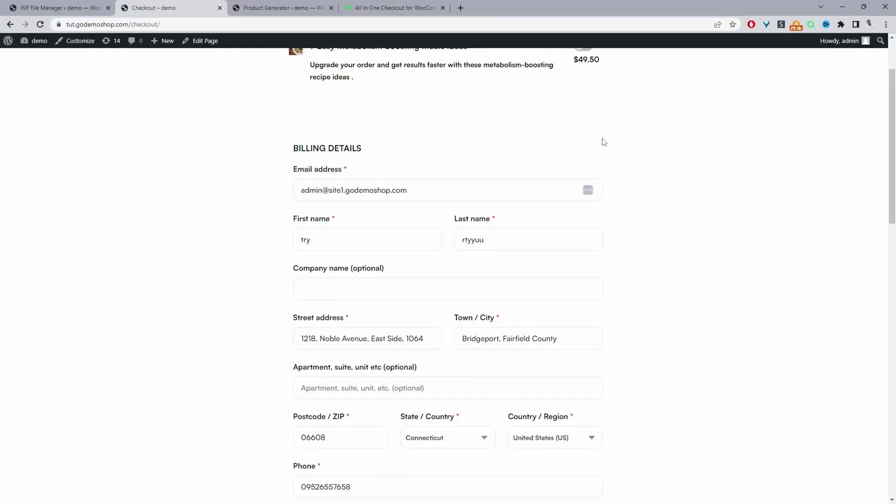
Step: Submit the checkout with Date of Birth empty, triggering the 25-or-older and required-field errors
scroll(602, 140, "up", 2)
scroll(602, 140, "down", 4)
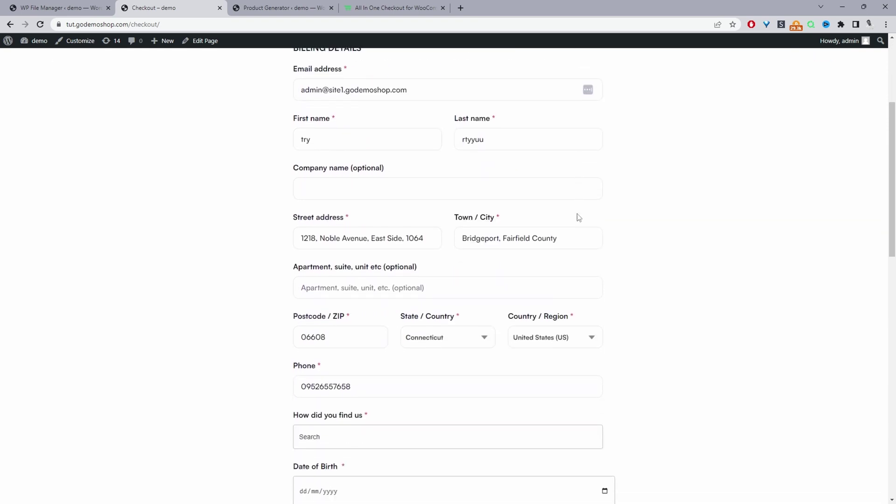
scroll(579, 217, "down", 14)
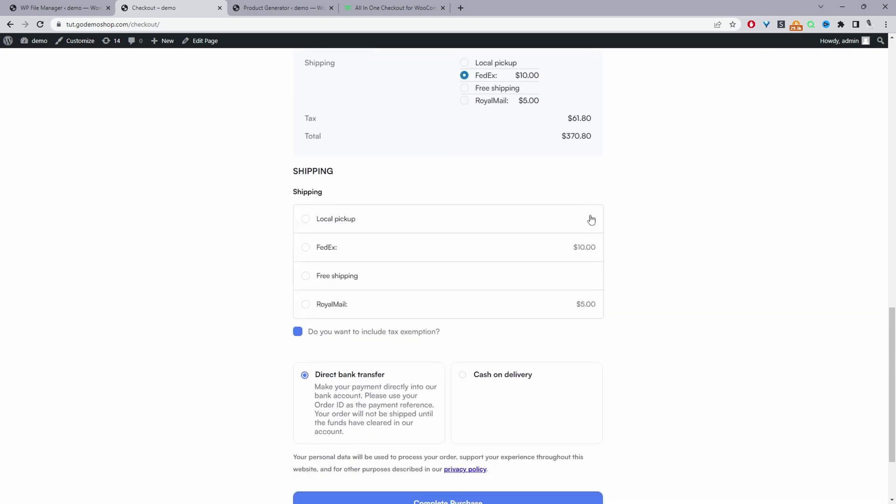
left_click(471, 477)
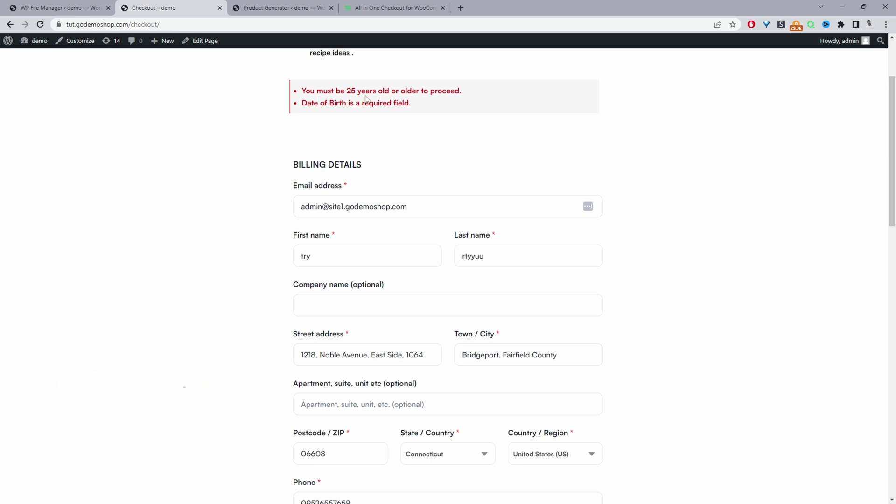
scroll(365, 98, "down", 7)
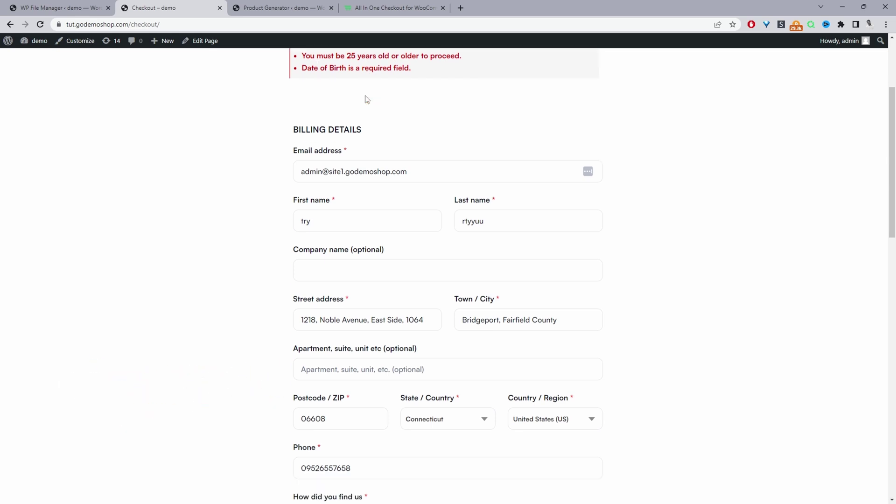
left_click(602, 282)
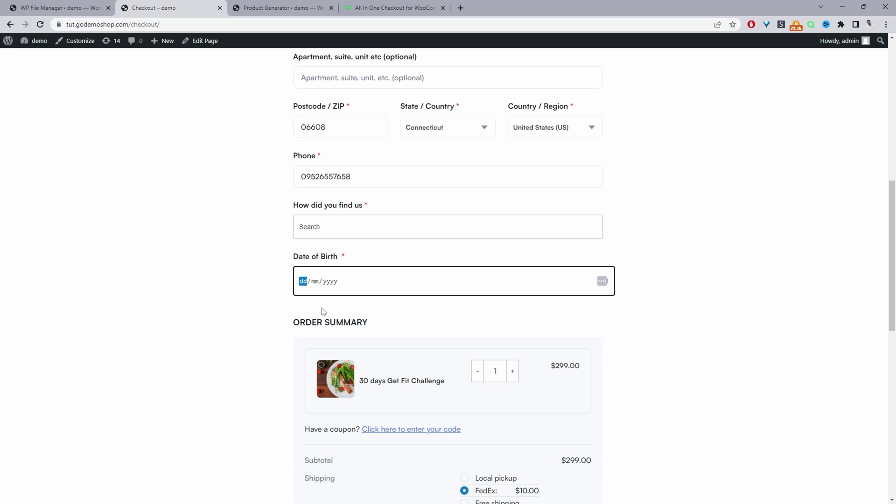
type("23")
type("03")
type("98")
left_click(692, 294)
scroll(384, 114, "down", 4)
scroll(522, 280, "down", 5)
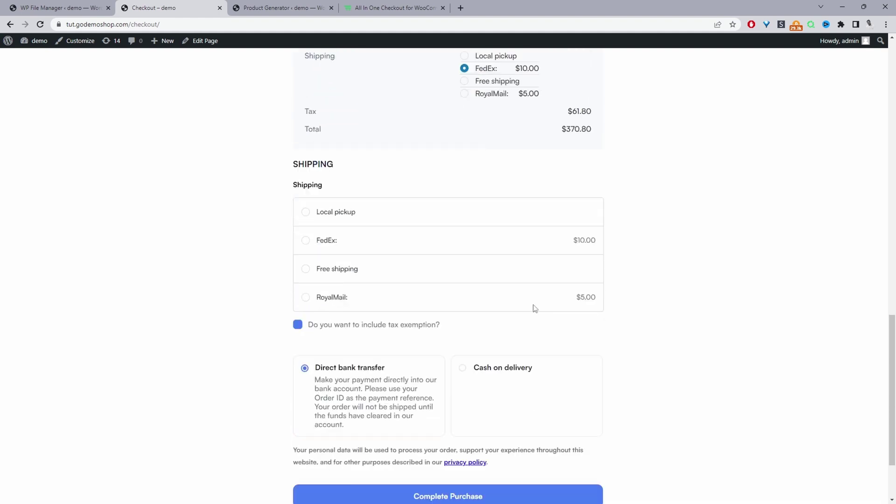
scroll(534, 308, "down", 1)
Step: Place the order with the birth date, reaching the $370.80 Order received page
left_click(486, 449)
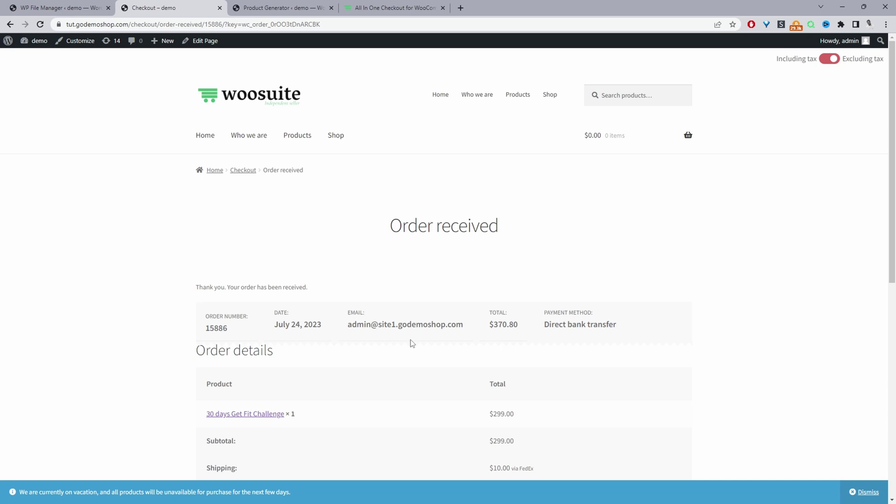
Step: Switch to the WordPress admin Dashboard tab
left_click(381, 5)
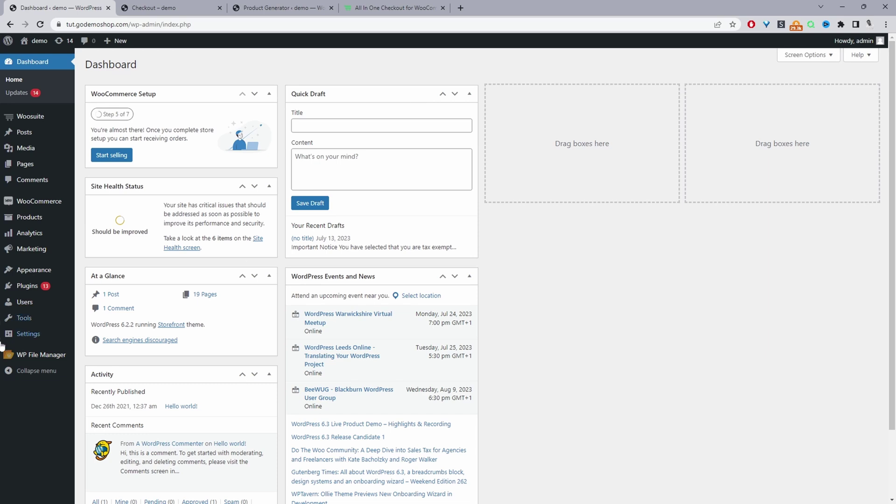
Step: Open Woosuite's Addons page in a new browser tab from the admin sidebar
mouse_move(112, 300)
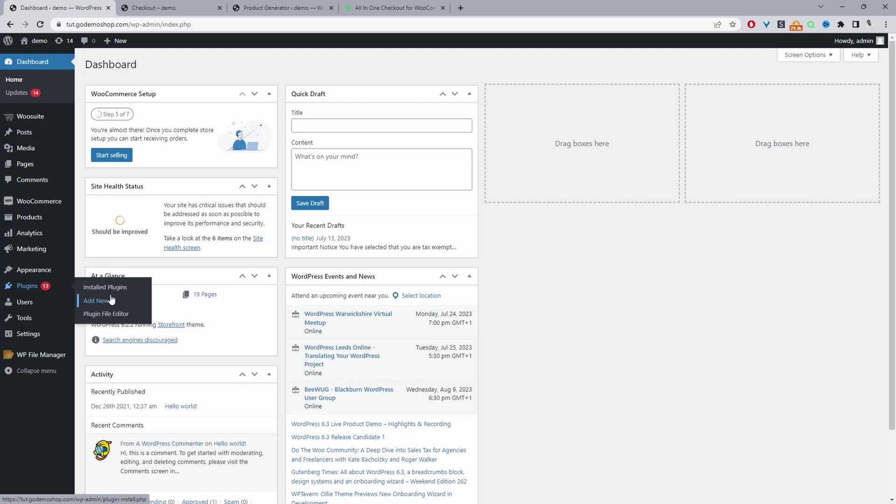
mouse_move(58, 120)
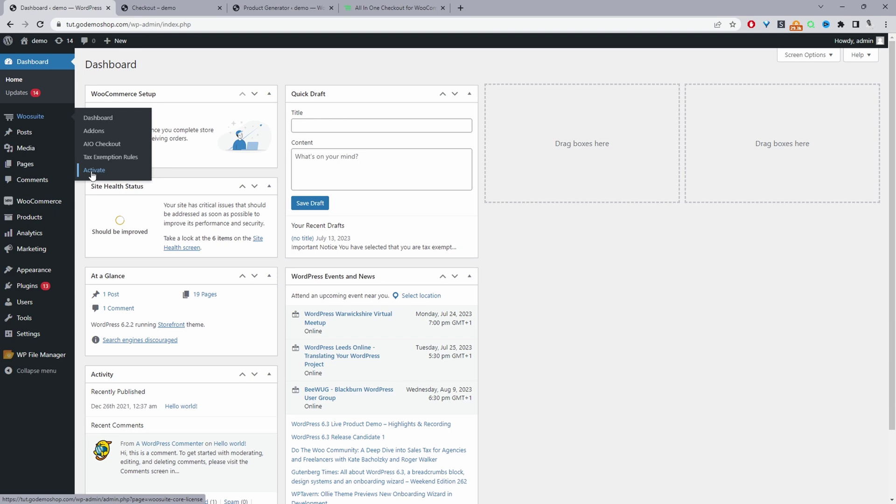
middle_click(101, 135)
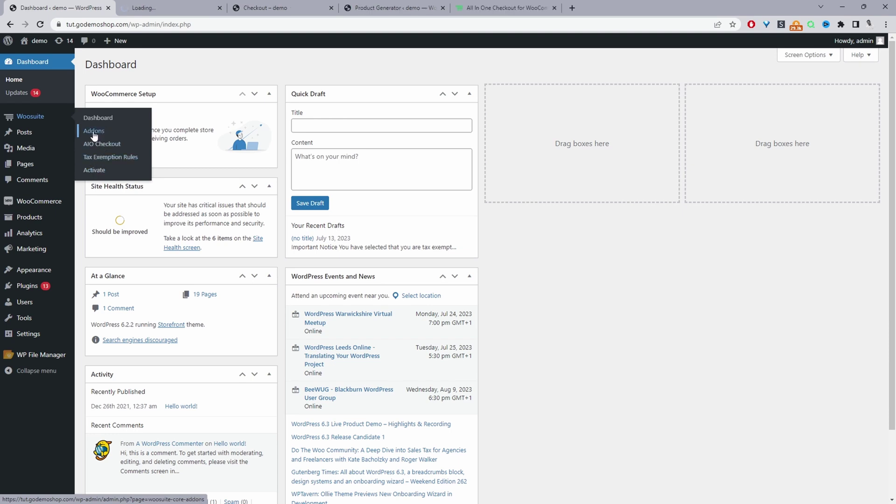
left_click(154, 8)
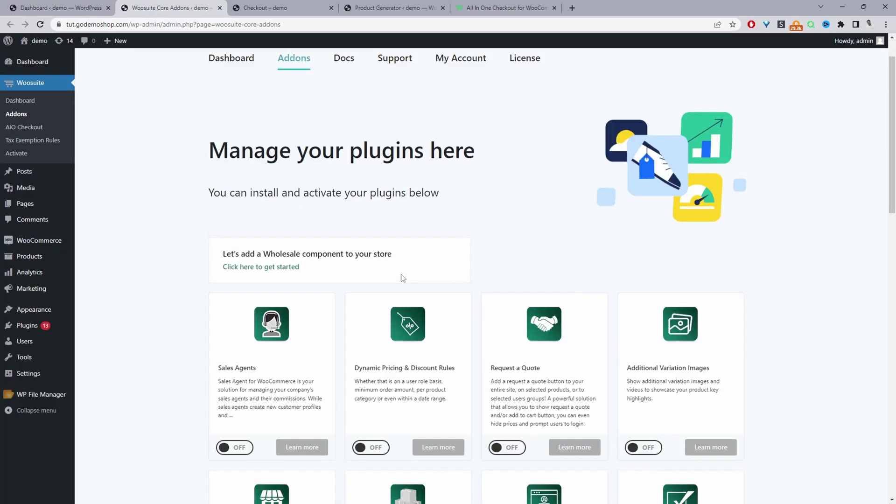
scroll(402, 279, "down", 4)
scroll(403, 278, "down", 14)
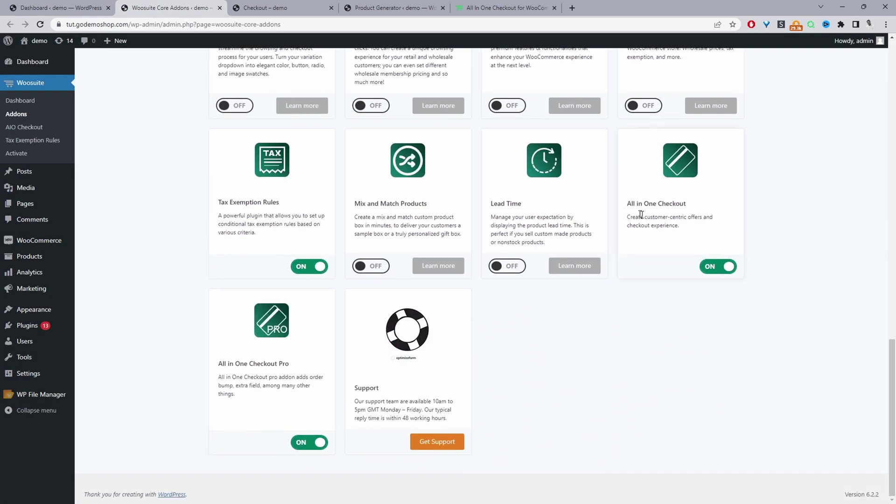
left_click_drag(636, 214, 673, 205)
scroll(345, 333, "up", 1)
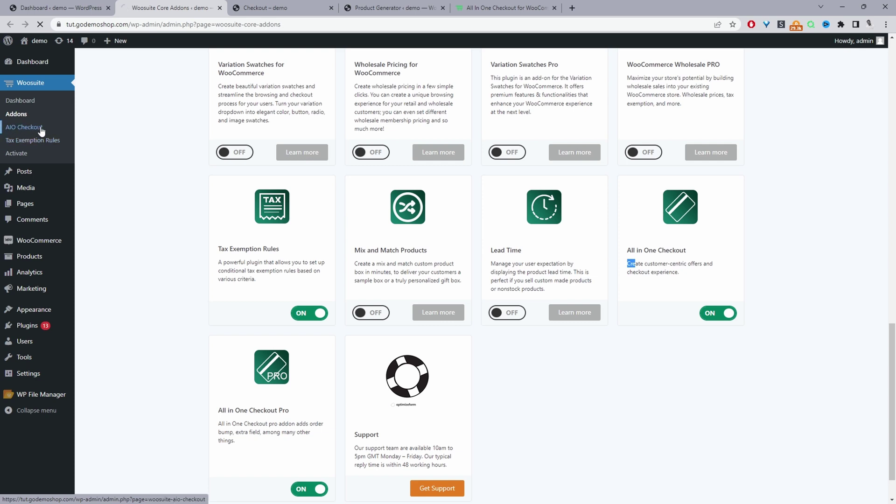
Step: Go to Woosuite > AIO Checkout and open 'main checkout' for editing
left_click(28, 129)
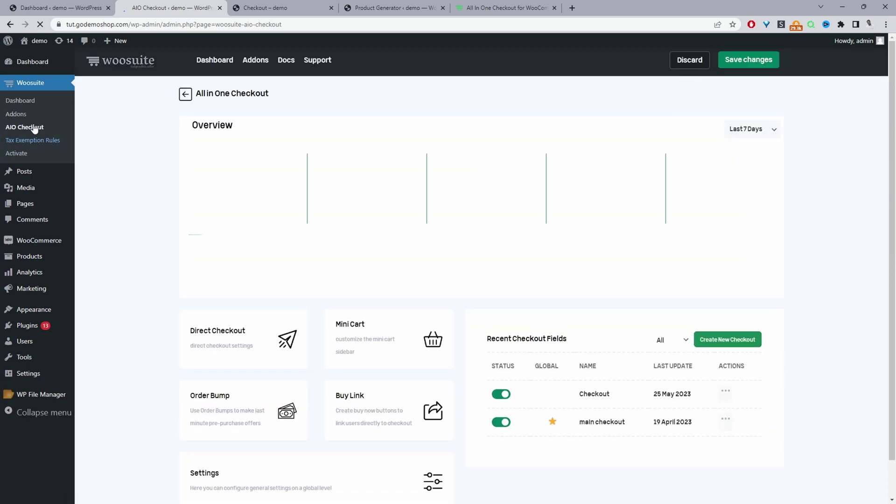
scroll(387, 294, "down", 1)
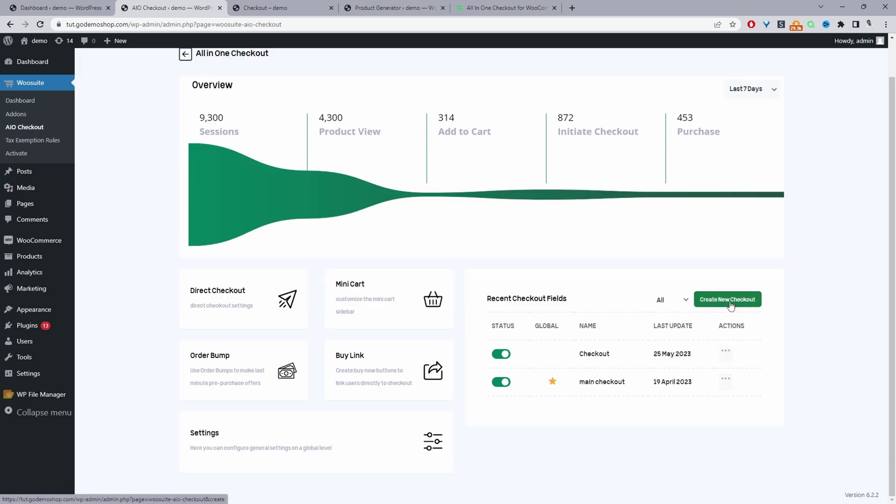
left_click(601, 385)
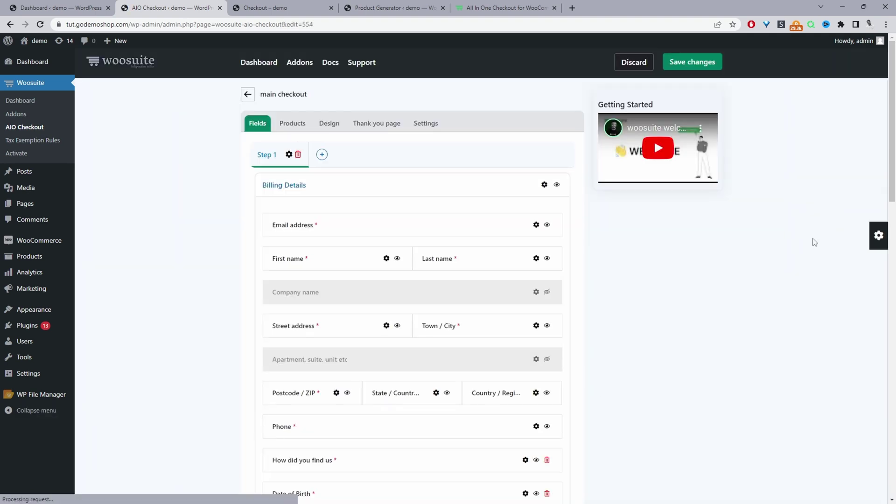
Step: Add a Date picker field below Phone in Billing Details and delete the old Date of Birth field
left_click(878, 236)
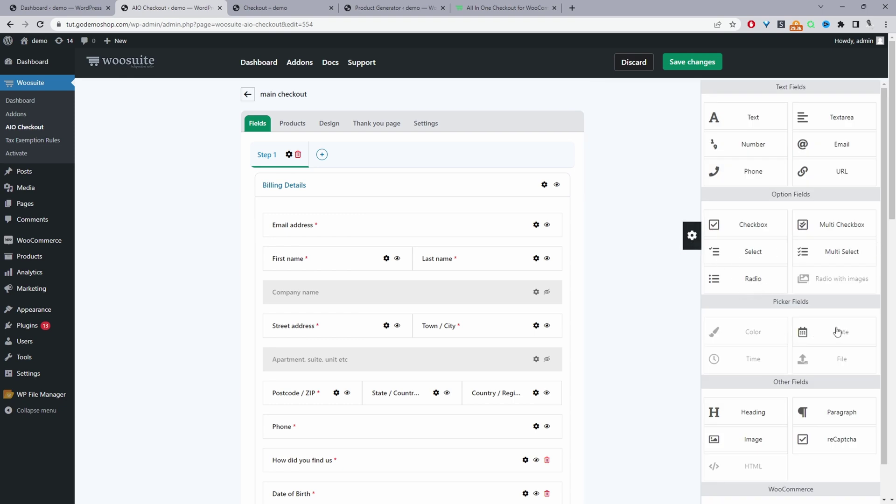
left_click_drag(838, 332, 386, 420)
scroll(321, 357, "down", 4)
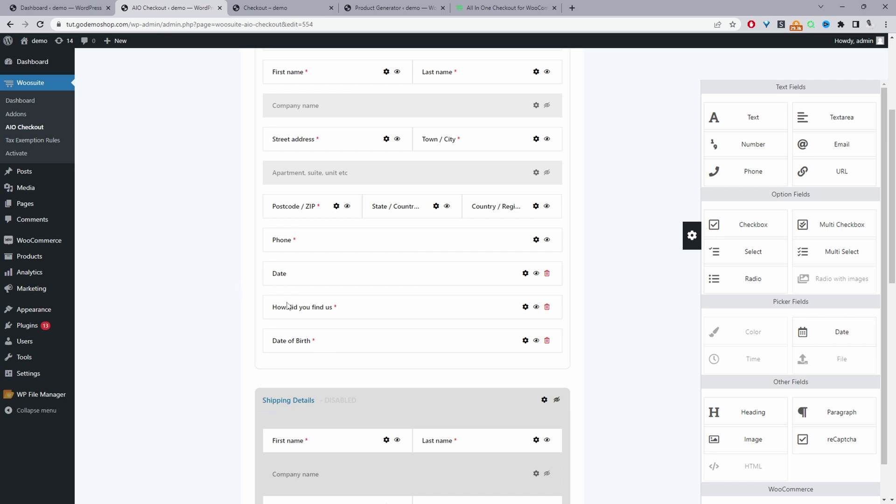
left_click(547, 341)
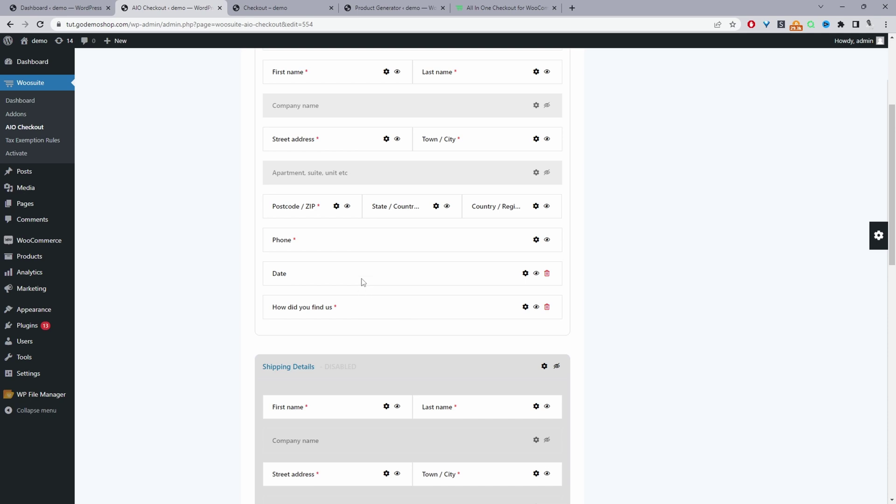
Step: Label the new Date field 'Date of Birth' and set its type to Min Age Field
left_click(526, 274)
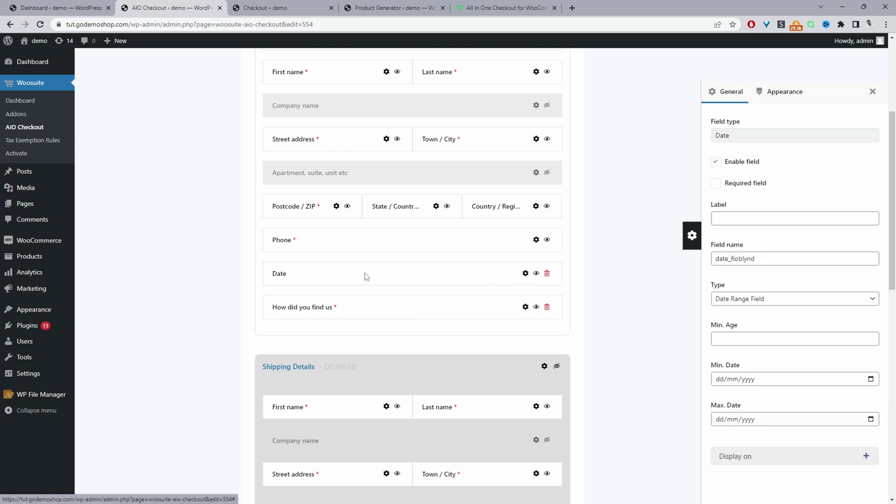
left_click(765, 218)
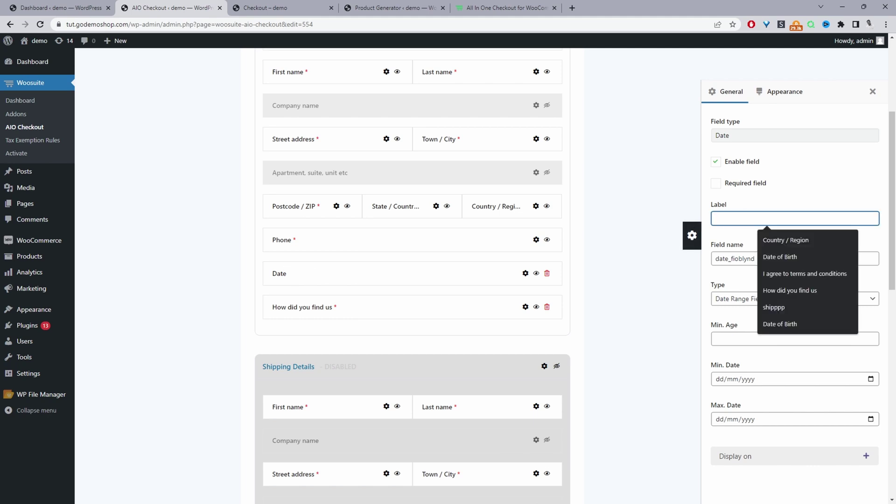
key("Down")
key("Down")
key("Return")
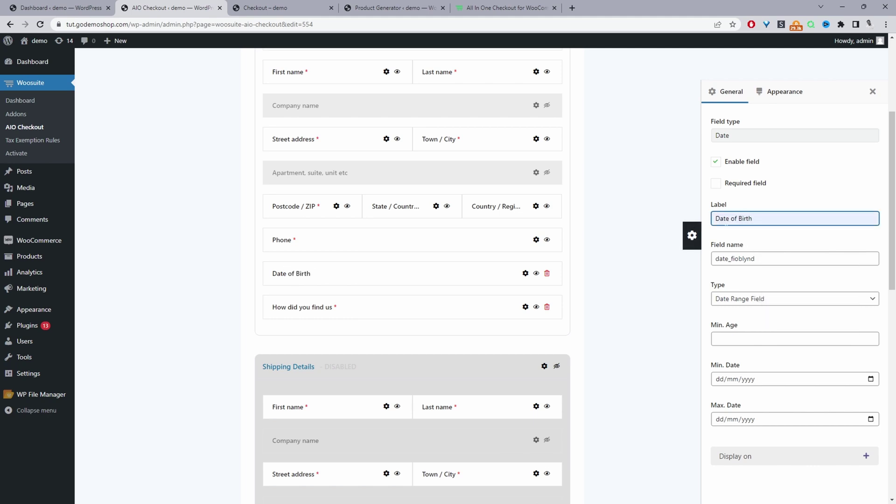
left_click(729, 302)
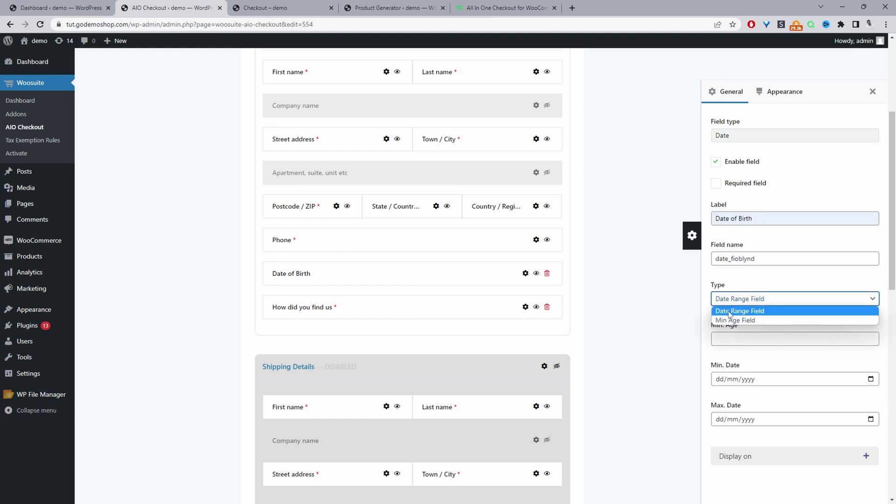
left_click(723, 321)
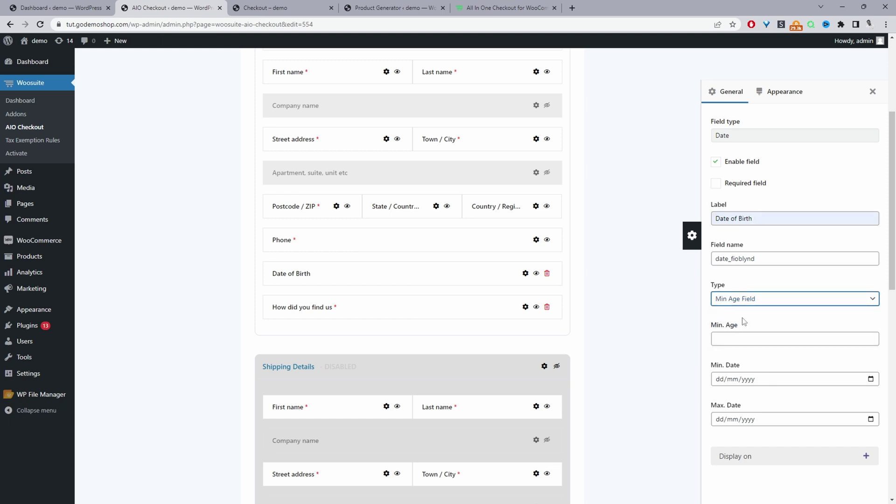
Step: Change the field's minimum age from 25 to 21
left_click(766, 339)
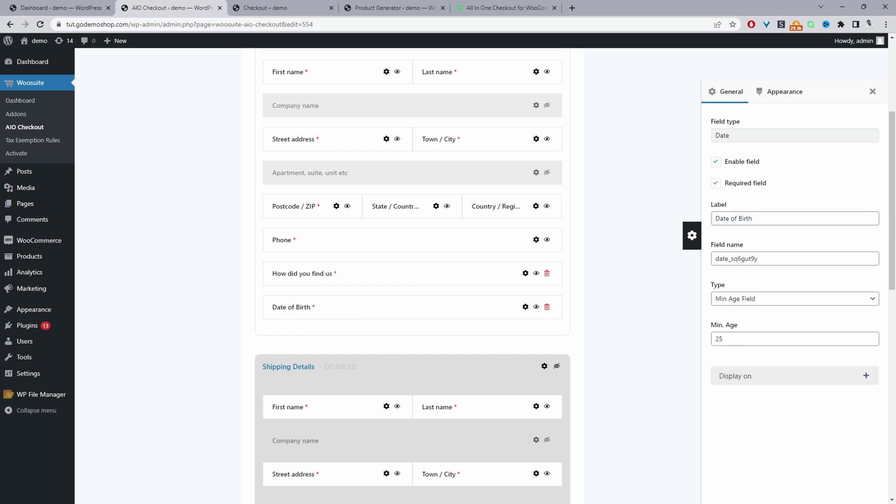
left_click(736, 340)
key("BackSpace")
type("1")
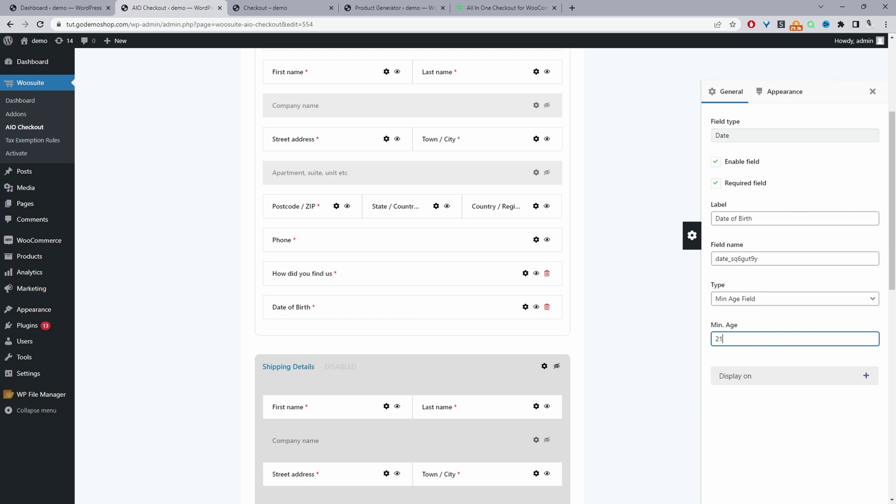
left_click(762, 462)
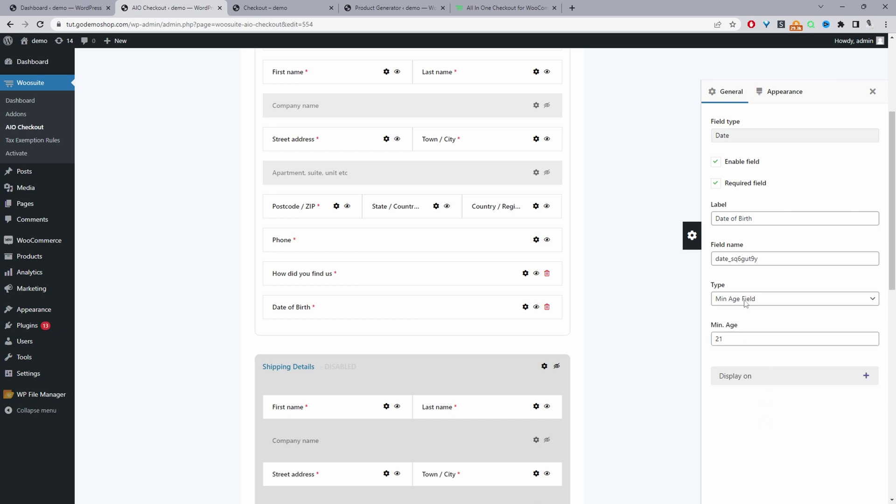
Step: Make Date of Birth required and try placing it above 'How did you find us'
left_click(728, 192)
scroll(590, 311, "down", 10)
scroll(591, 310, "up", 3)
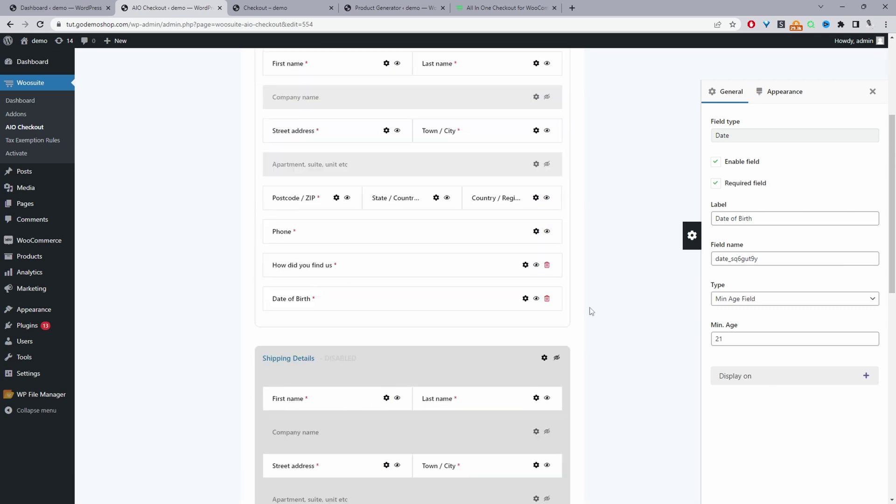
mouse_move(323, 323)
left_mouse_down()
mouse_move(322, 273)
mouse_move(327, 330)
left_mouse_up()
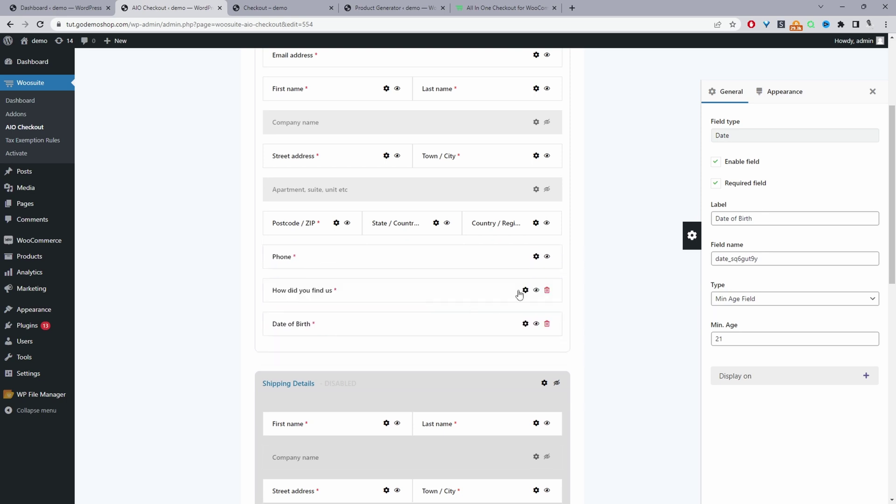
scroll(514, 293, "up", 4)
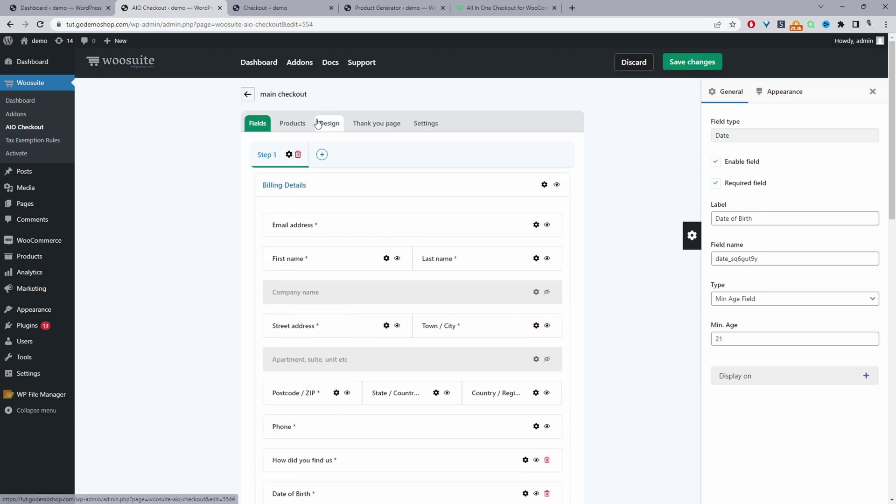
Step: Scroll through the Design tab's five templates, confirming Single Column Modern is selected
left_click(326, 123)
scroll(158, 445, "down", 3)
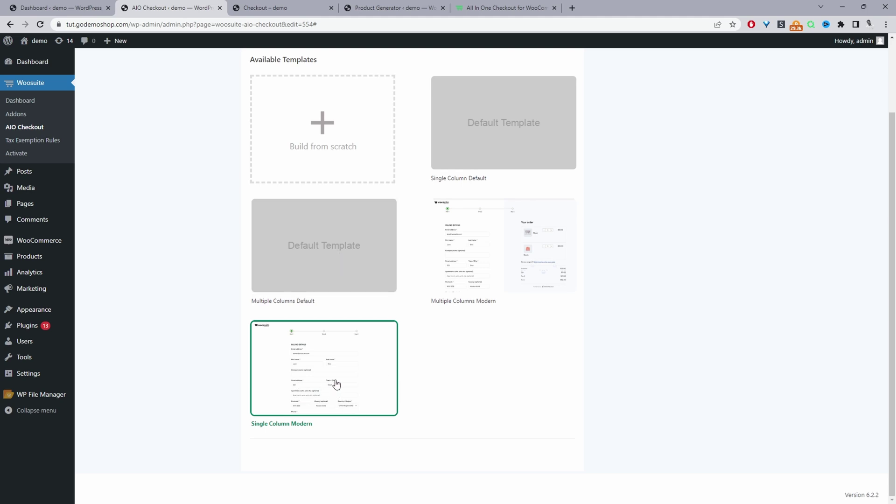
scroll(336, 383, "up", 2)
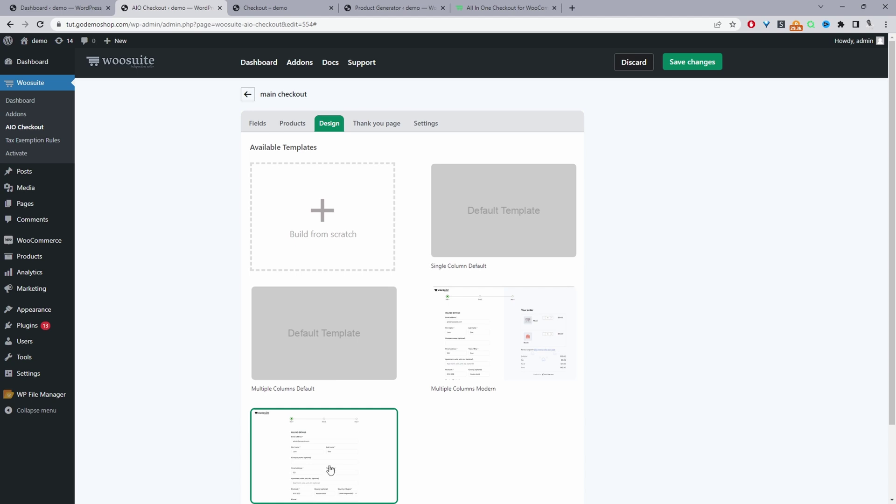
Step: Set the Thank you page's global-form inheritance to No and pick Single Column Default
left_click(364, 125)
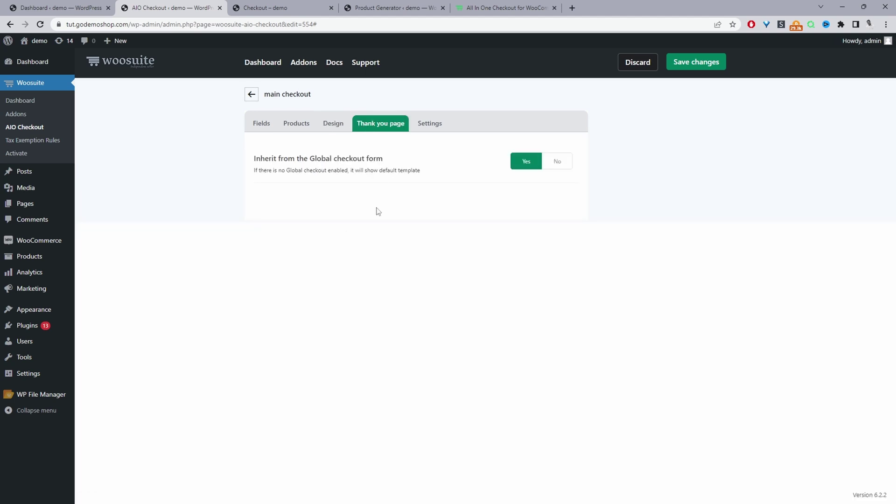
left_click(555, 161)
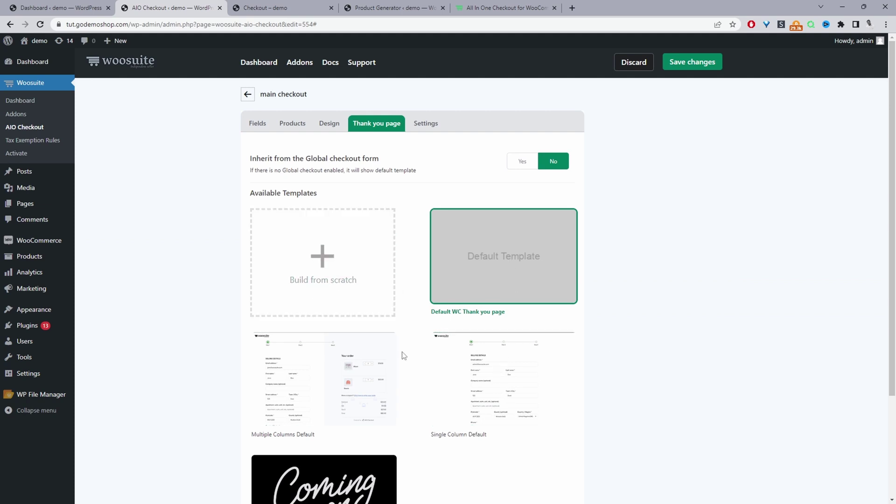
scroll(364, 443, "down", 2)
left_click(498, 305)
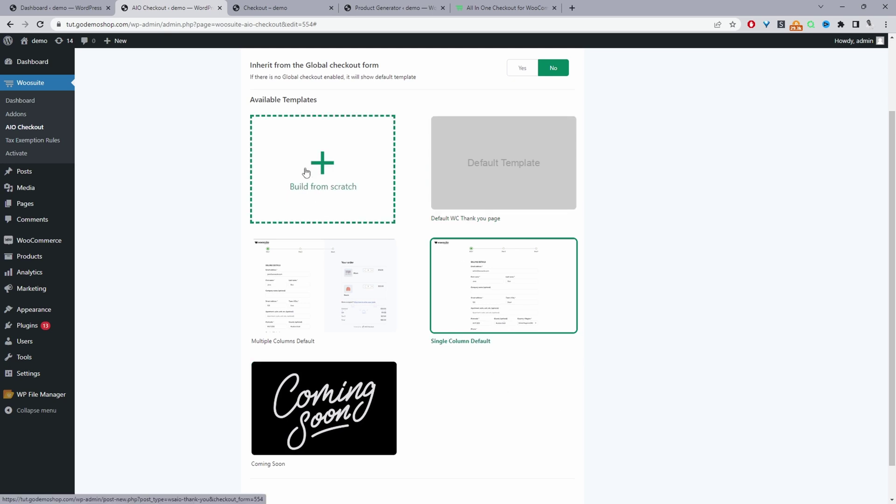
scroll(419, 126, "up", 2)
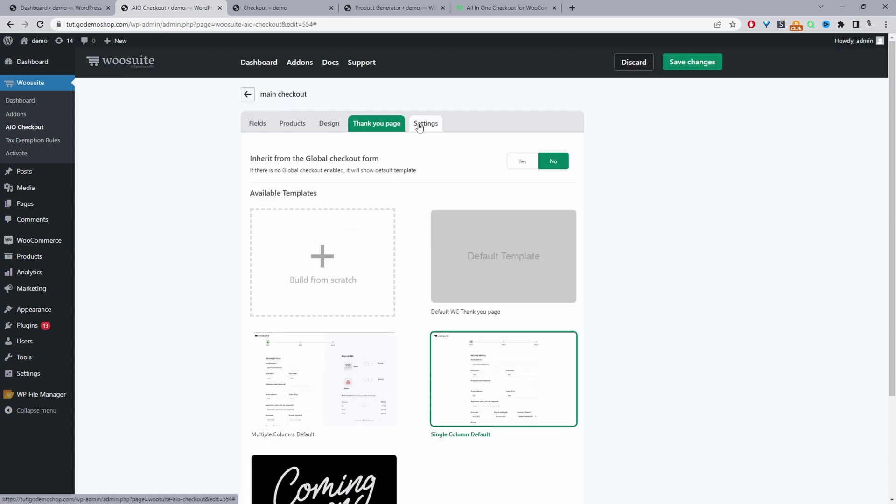
Step: In the main checkout Settings, switch off closing the checkout after 10 orders
left_click(419, 125)
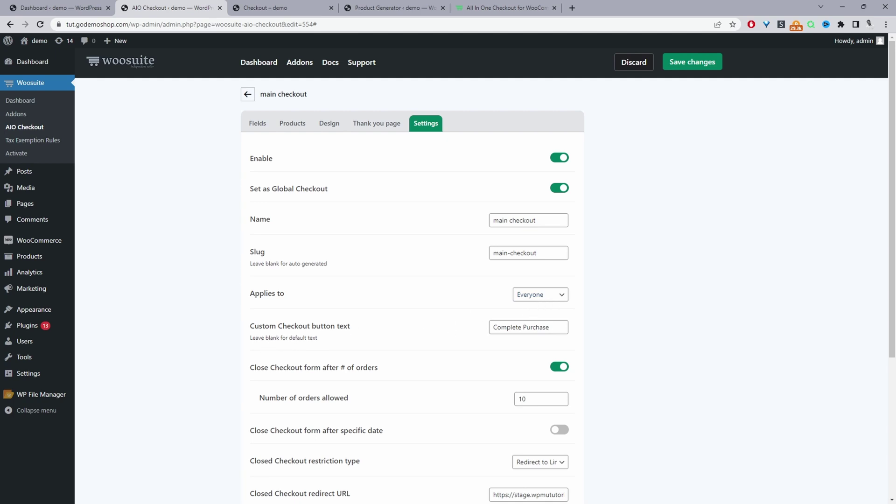
left_click_drag(560, 327, 370, 340)
left_click(674, 320)
scroll(433, 406, "down", 1)
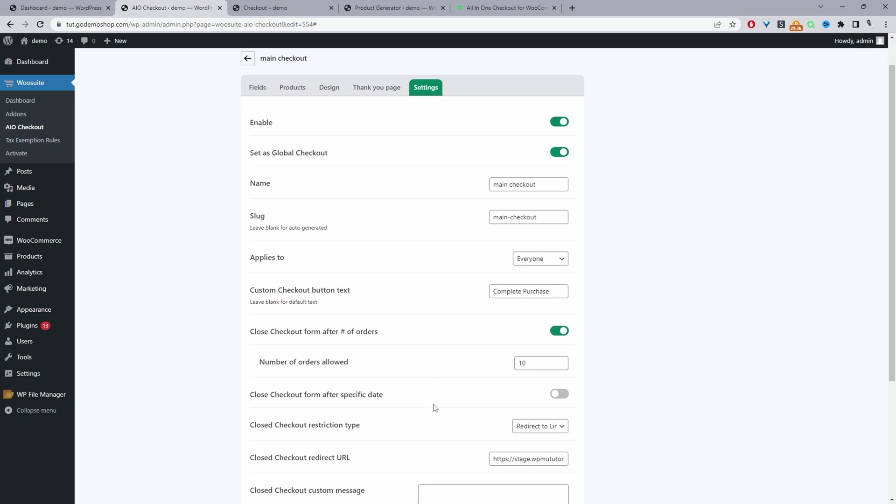
scroll(434, 407, "down", 2)
left_click(559, 226)
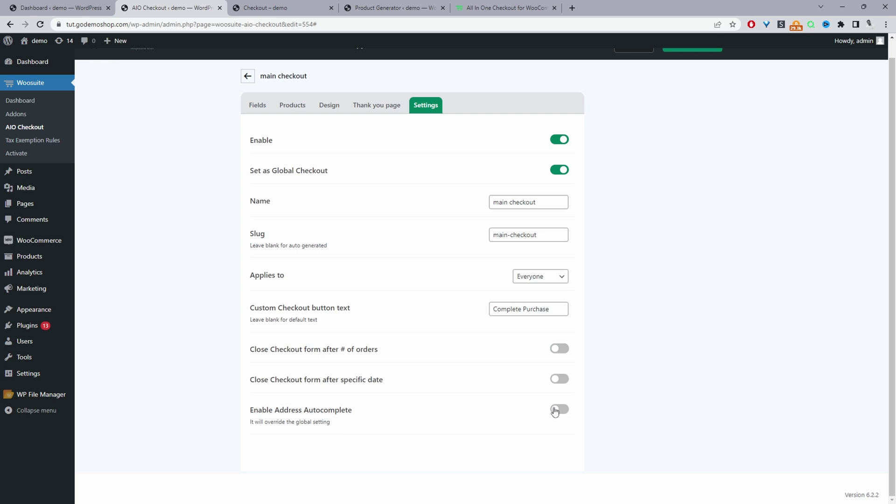
scroll(606, 260, "up", 1)
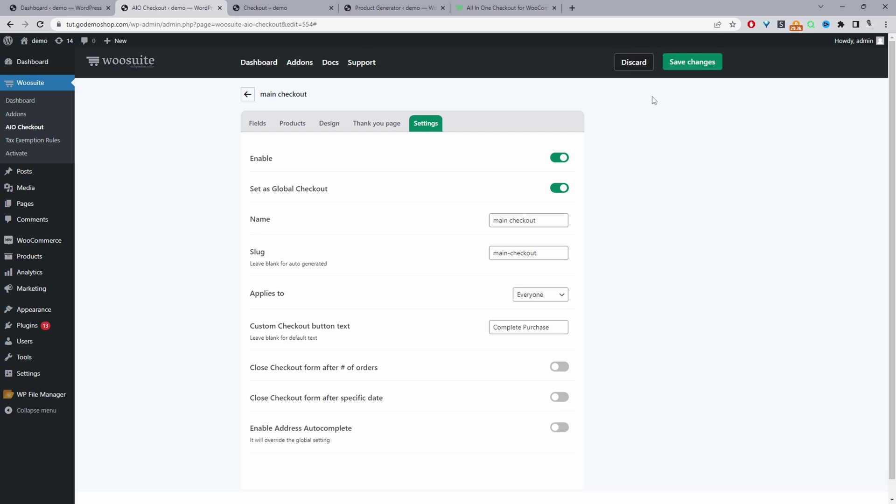
Step: Save the checkout settings, then add 30 days Get Fit Challenge ($299.00) to the cart and go to checkout
left_click(682, 70)
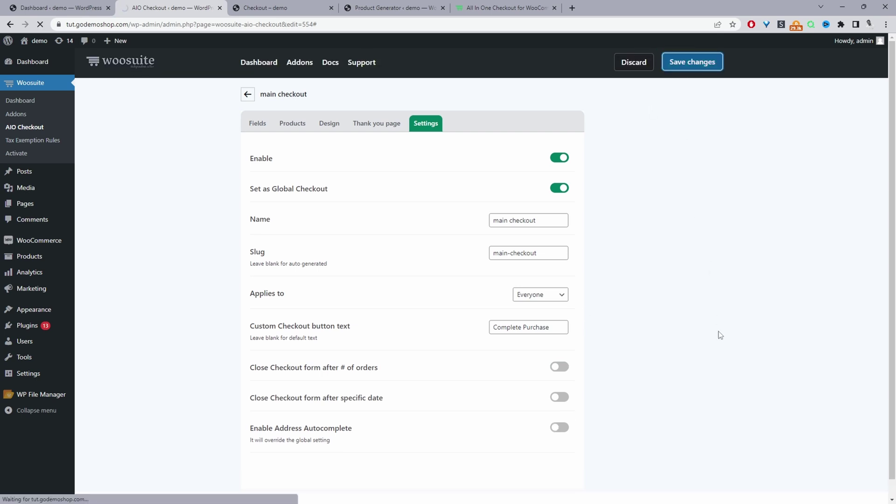
mouse_move(51, 49)
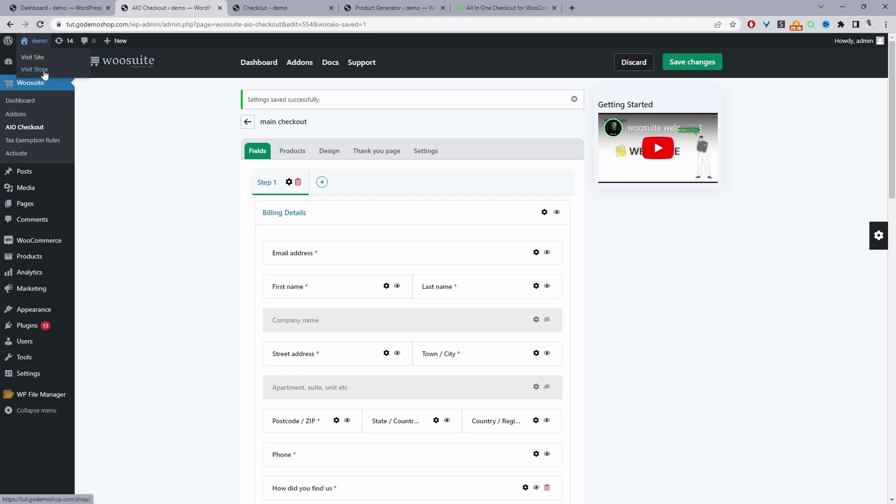
left_click(45, 75)
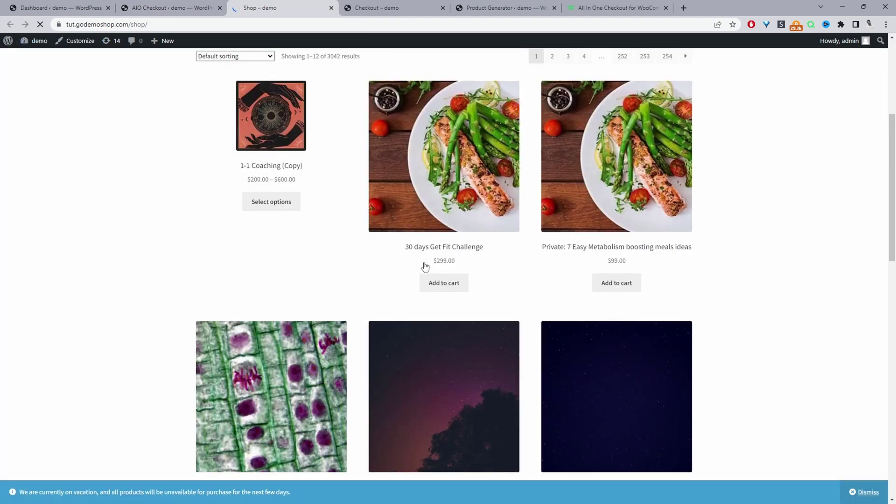
left_click(440, 283)
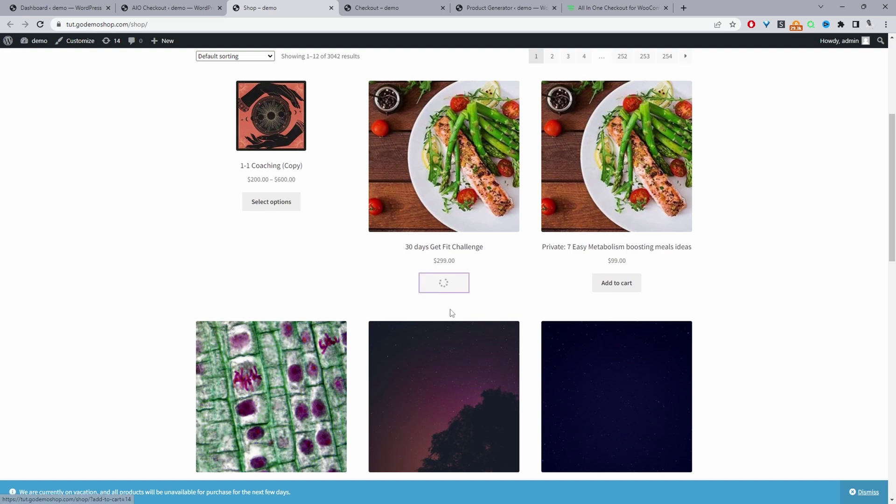
left_click(117, 467)
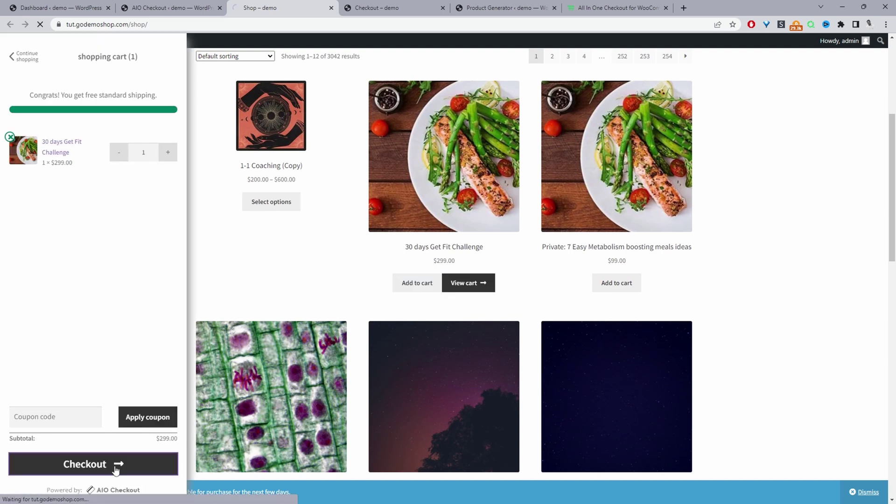
Step: Enter 21/06/2010 as the Date of Birth and submit the order with Complete Purchase
scroll(114, 470, "down", 3)
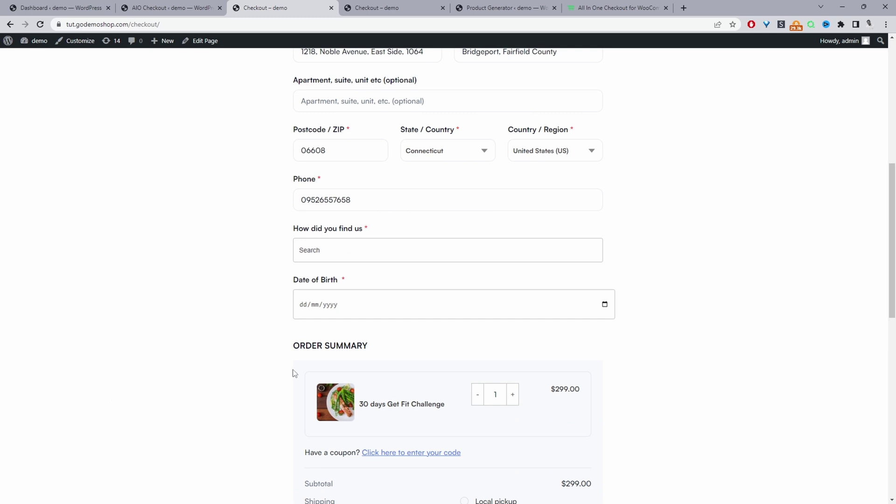
scroll(392, 280, "down", 2)
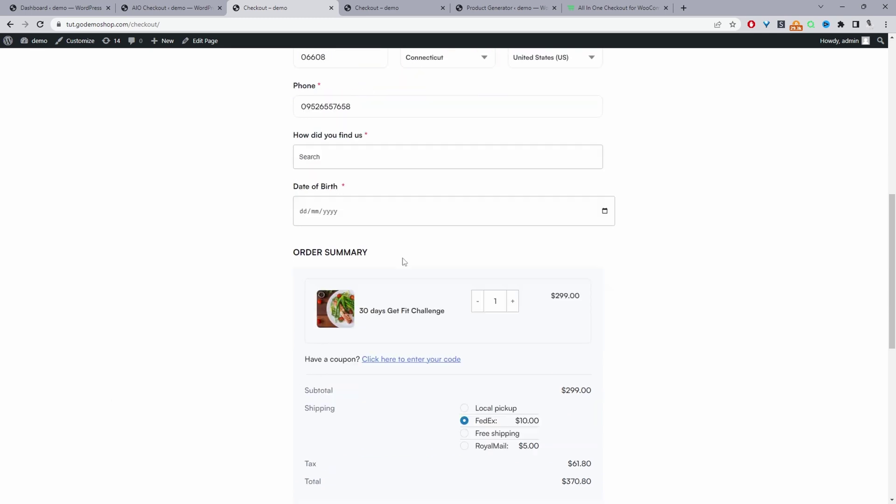
left_click(606, 212)
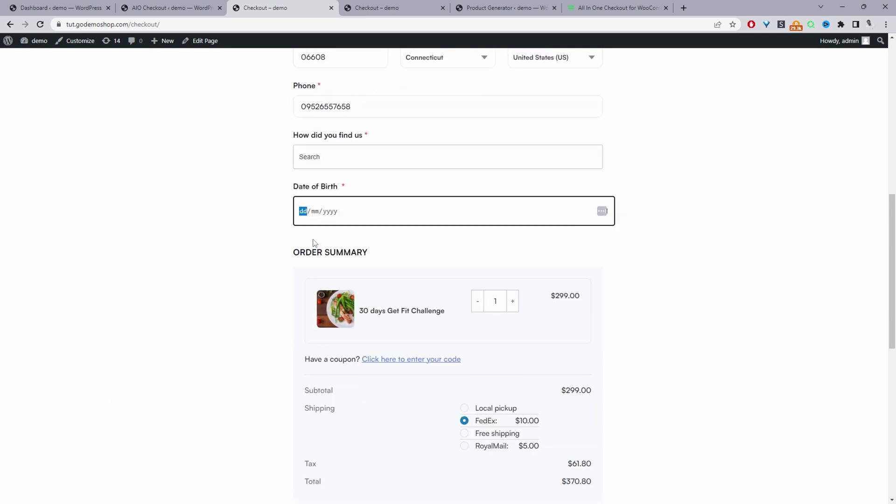
type("21/06/0002")
left_click(768, 218)
scroll(737, 322, "down", 10)
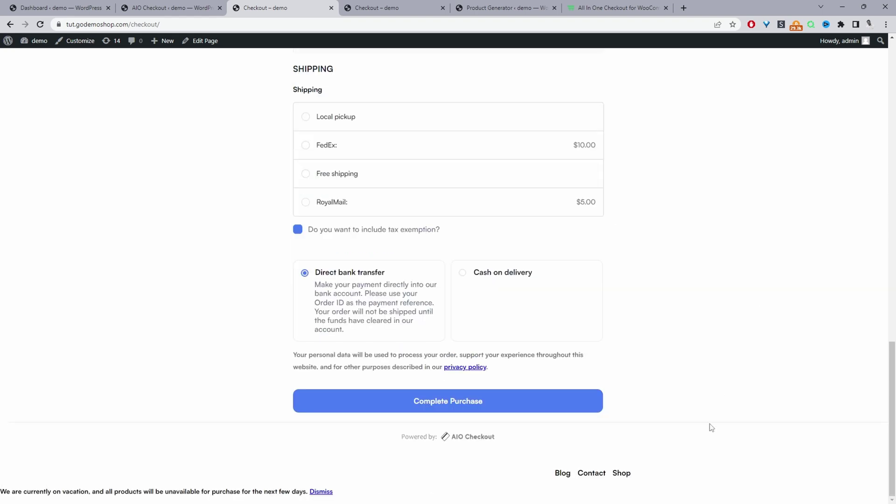
left_click(491, 406)
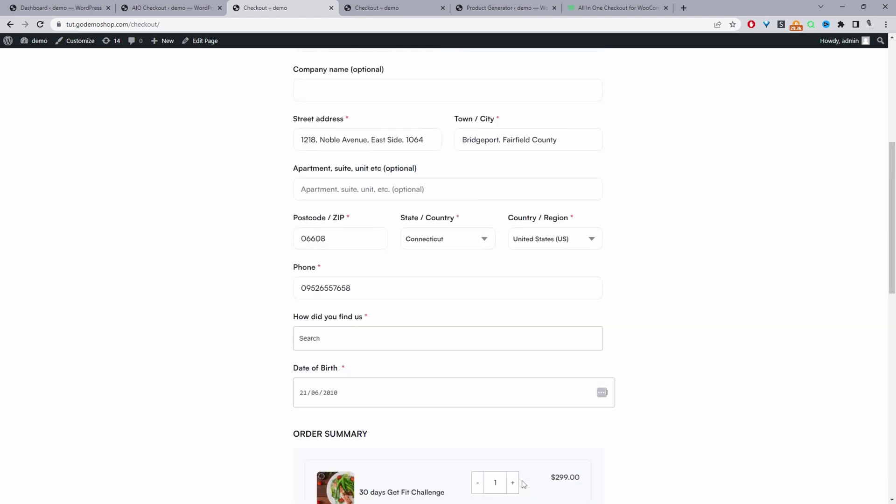
Step: Highlight the must-be-21 age error, then change the Date of Birth year to 1975
scroll(304, 149, "up", 2)
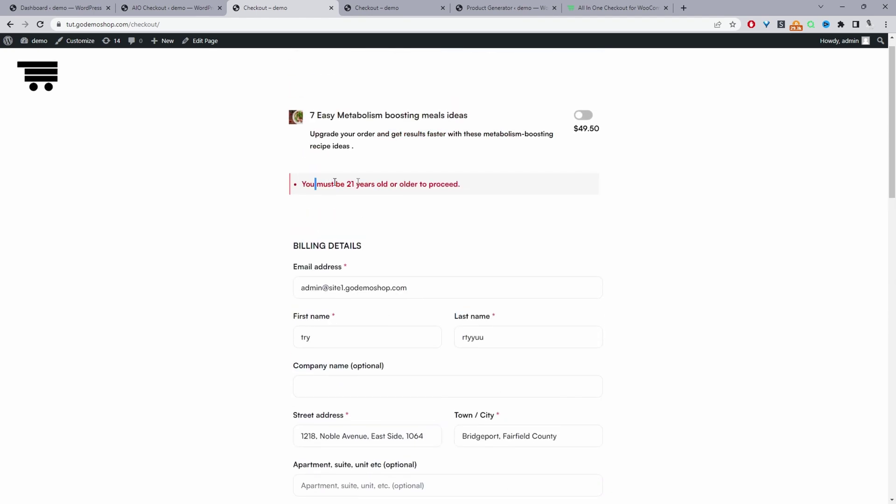
left_click_drag(358, 182, 447, 182)
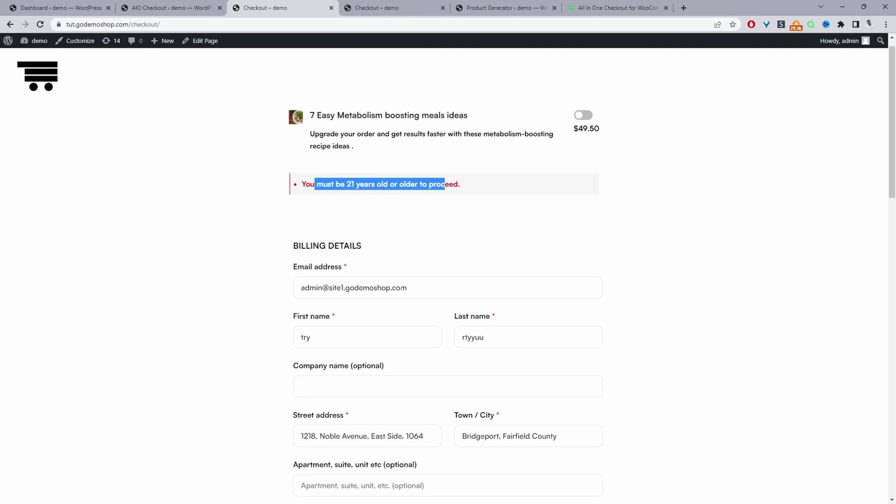
scroll(343, 224, "down", 10)
left_click(342, 228)
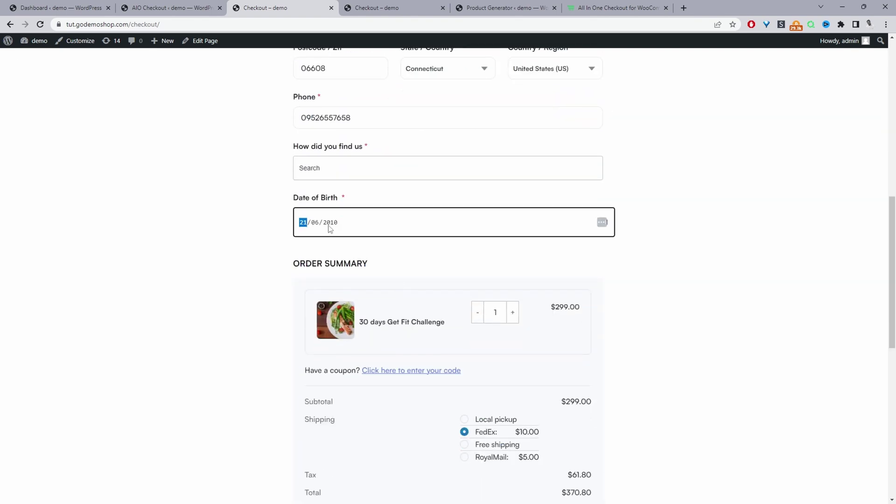
left_click(329, 227)
scroll(725, 171, "down", 10)
left_click(416, 403)
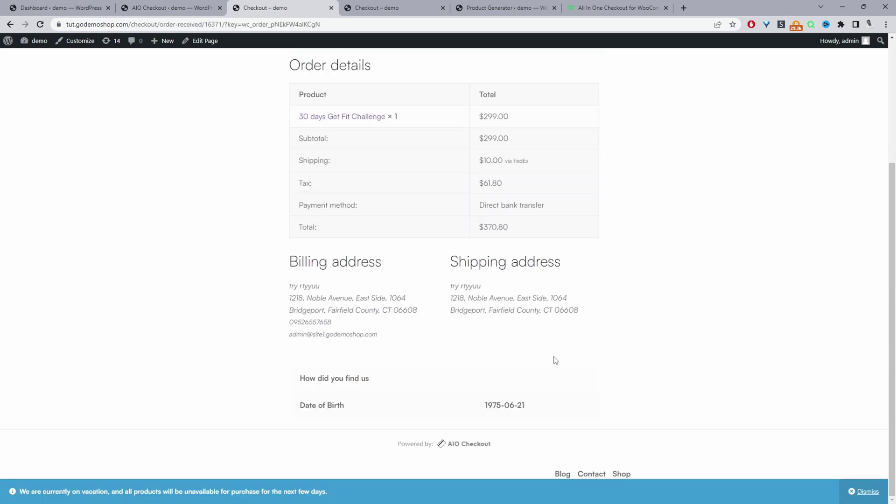
scroll(555, 360, "up", 4)
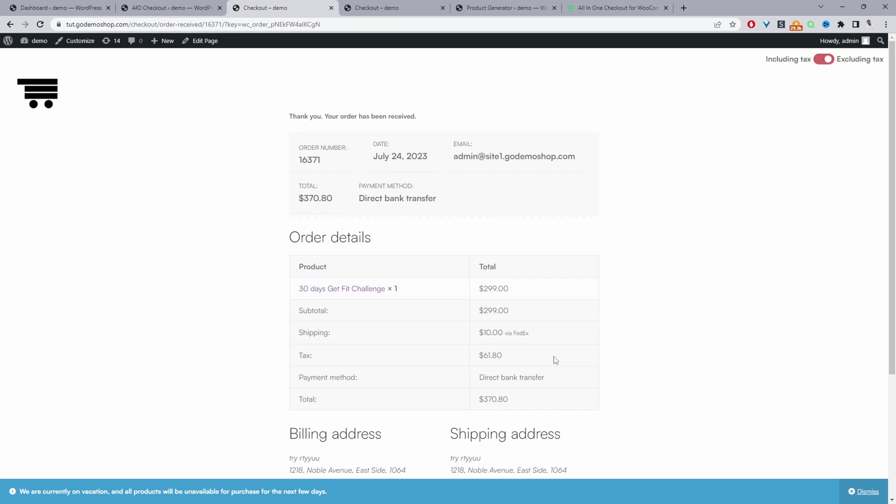